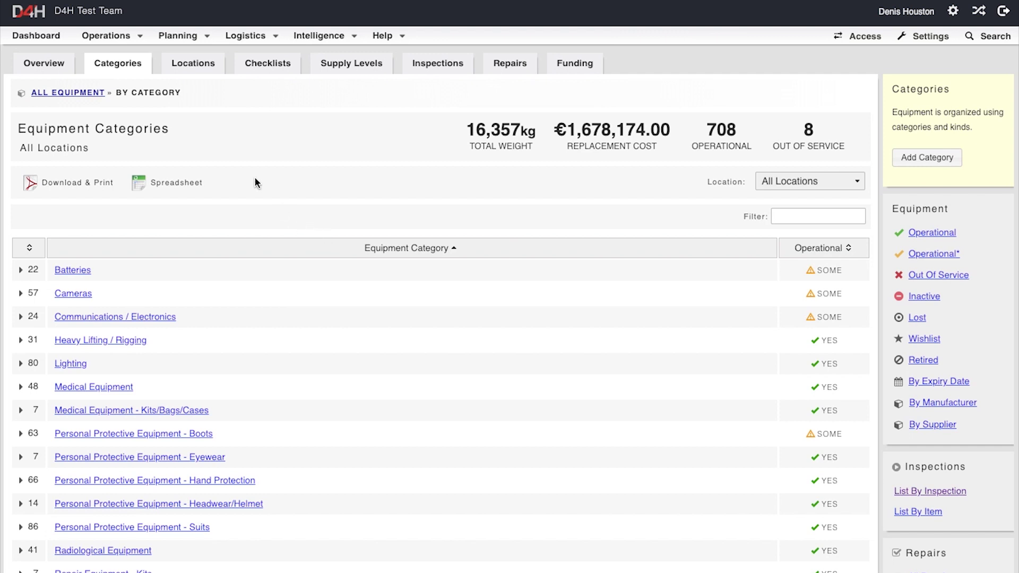
# Go from Locations to the bulk Move Items page and expand the Drone Workshop
pyautogui.click(202, 69)
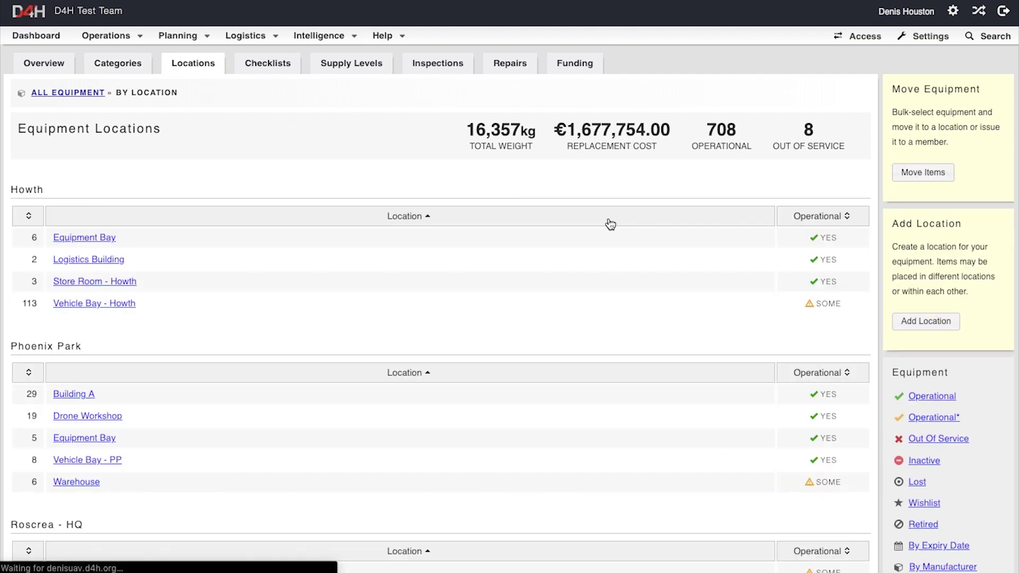
pyautogui.click(941, 180)
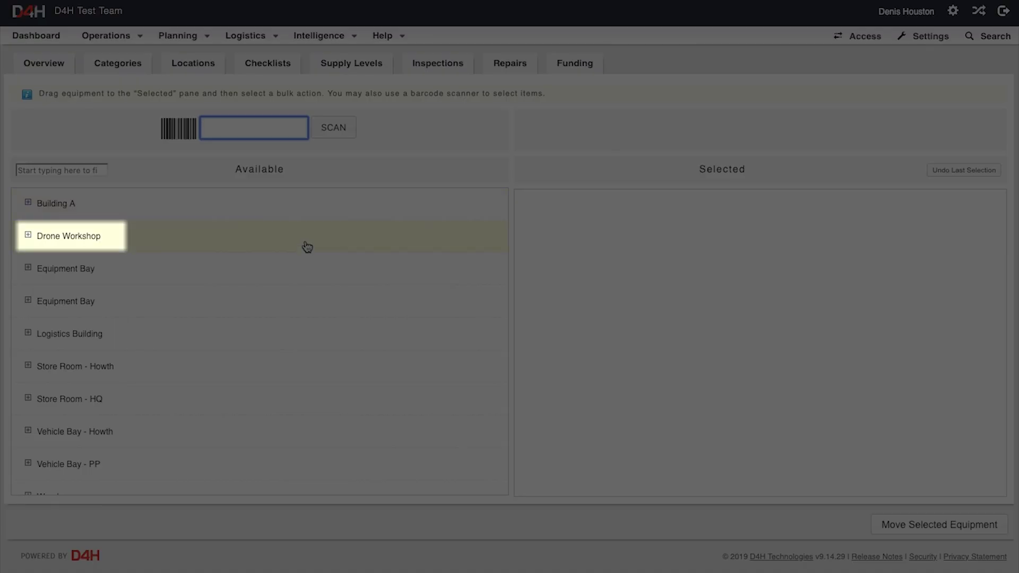
pyautogui.click(306, 246)
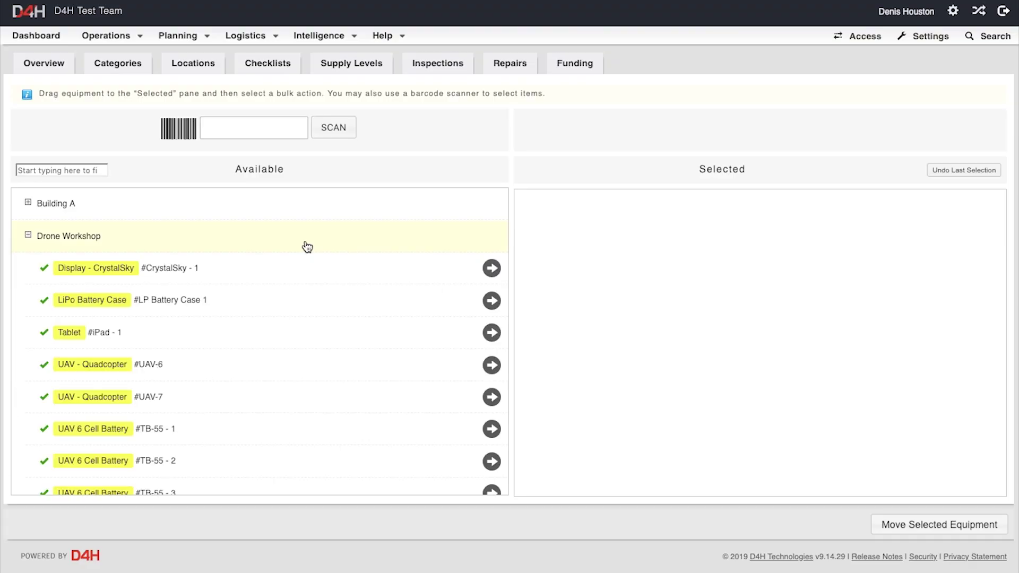
# Add UAV 6 Cell Batteries TB-55-1 through TB-55-6 to the Selected pane
pyautogui.scroll(-3, 278, 367)
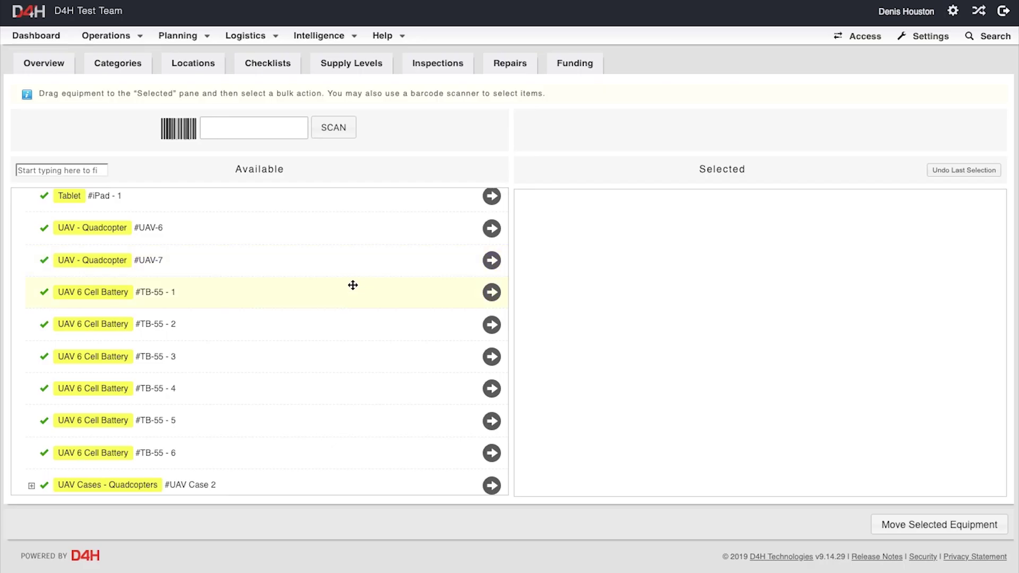
pyautogui.moveTo(352, 284); pyautogui.dragTo(499, 318)
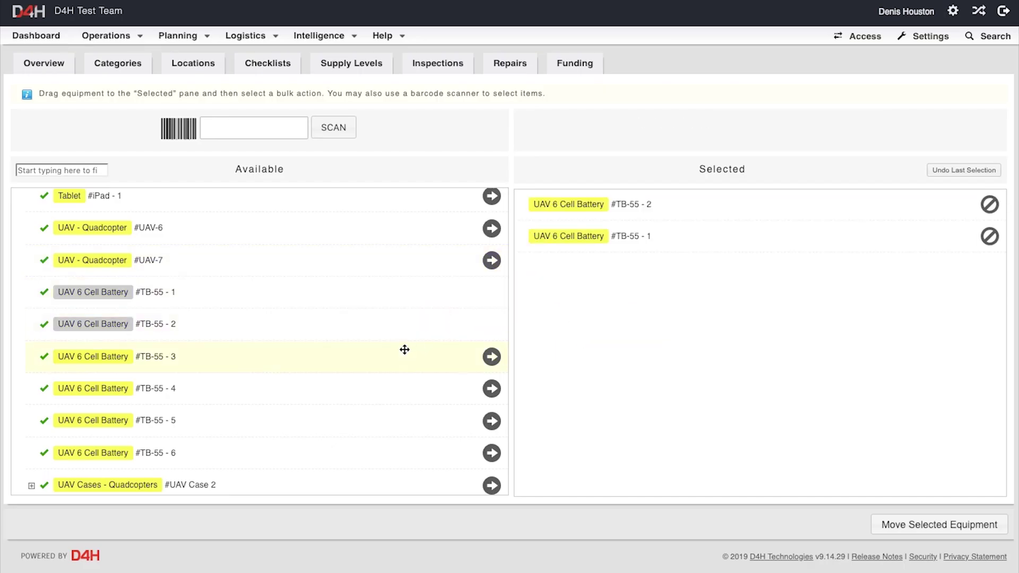
pyautogui.moveTo(406, 349); pyautogui.dragTo(590, 374)
pyautogui.doubleClick(423, 385)
pyautogui.moveTo(460, 415); pyautogui.dragTo(592, 432)
pyautogui.click(491, 452)
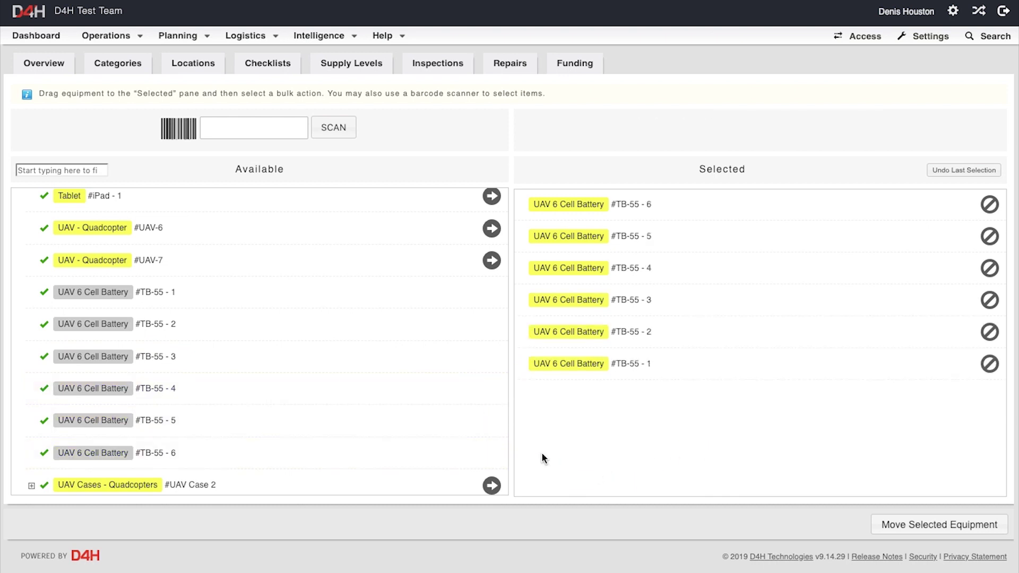
# Move the six batteries into LiPo Battery Case #LP Battery Case 1 at Drone Workshop
pyautogui.click(992, 536)
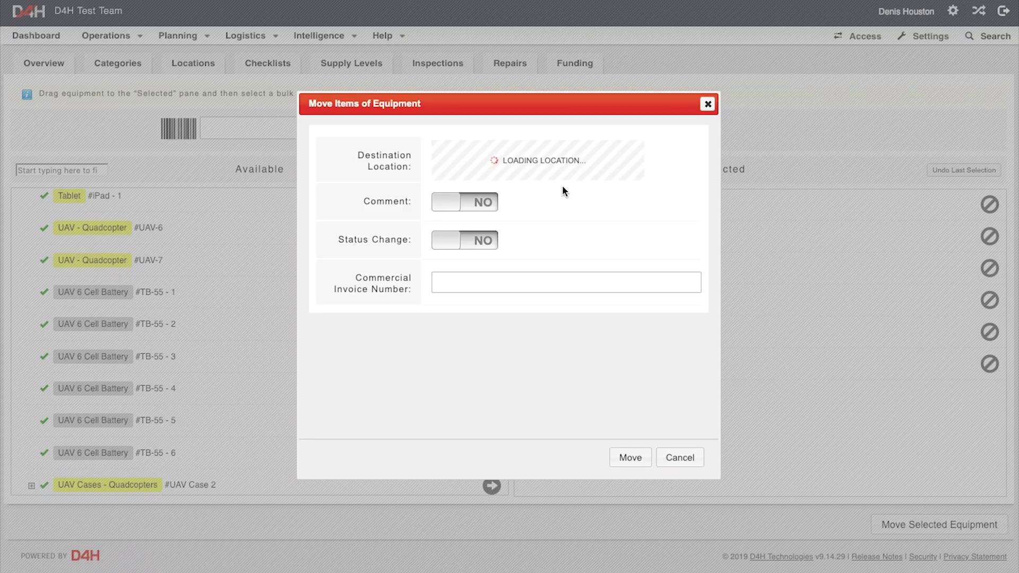
pyautogui.click(554, 159)
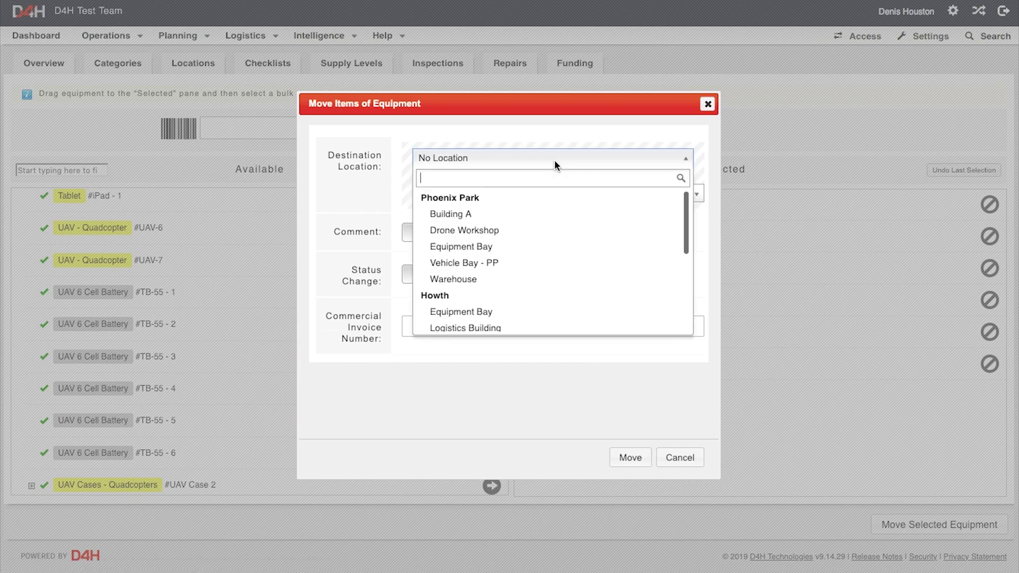
pyautogui.click(535, 231)
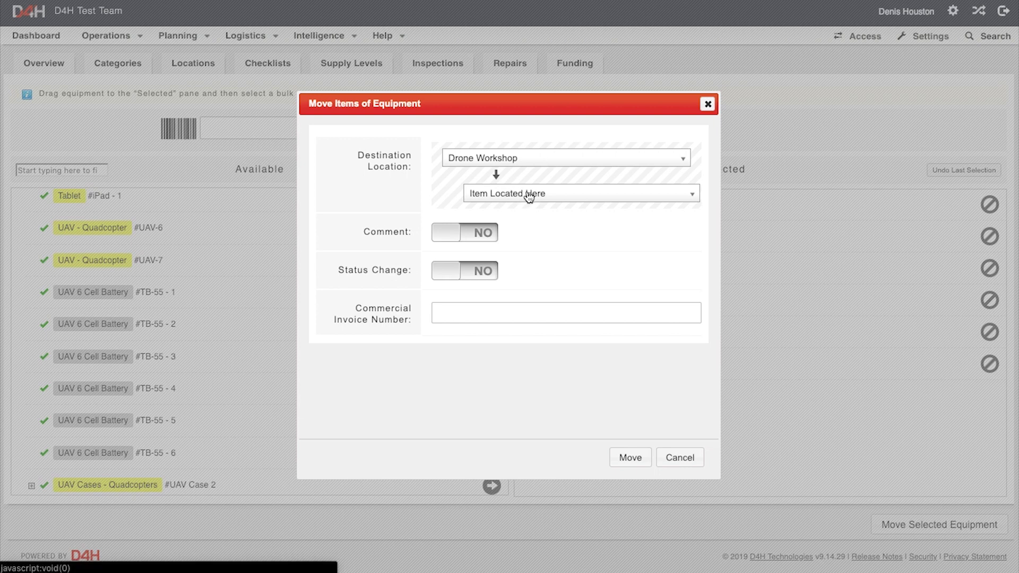
pyautogui.click(528, 195)
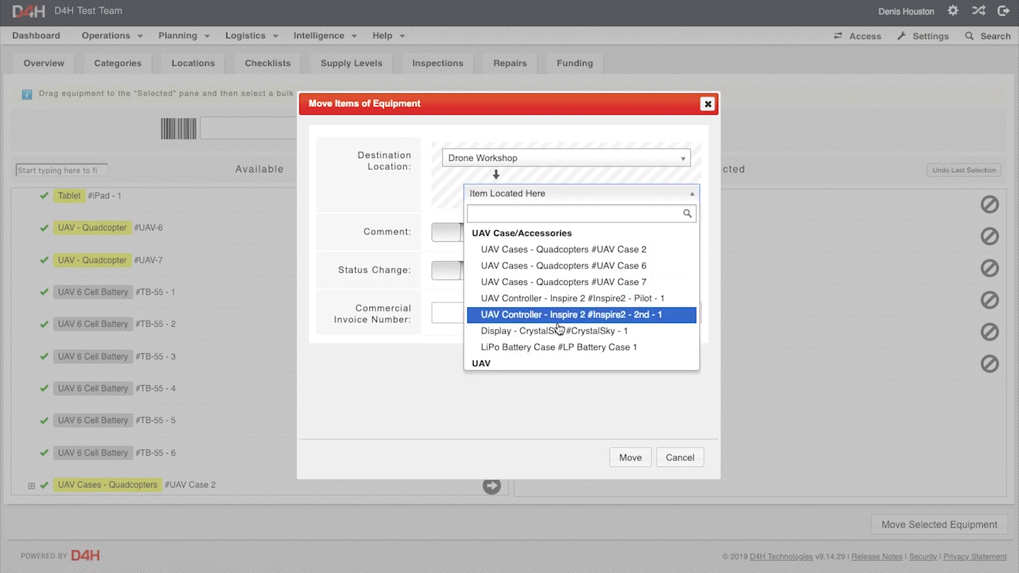
pyautogui.click(536, 349)
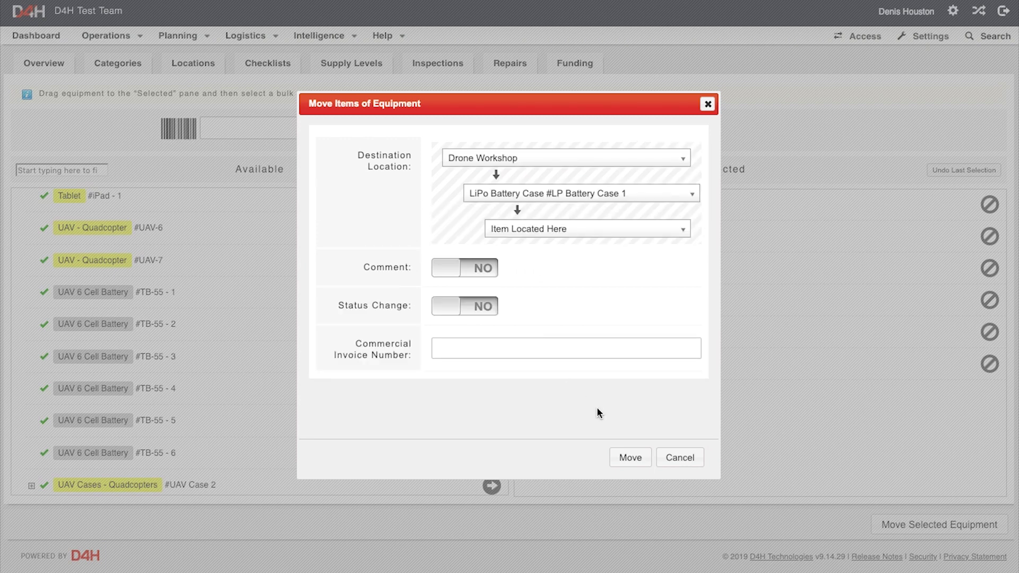
pyautogui.click(632, 460)
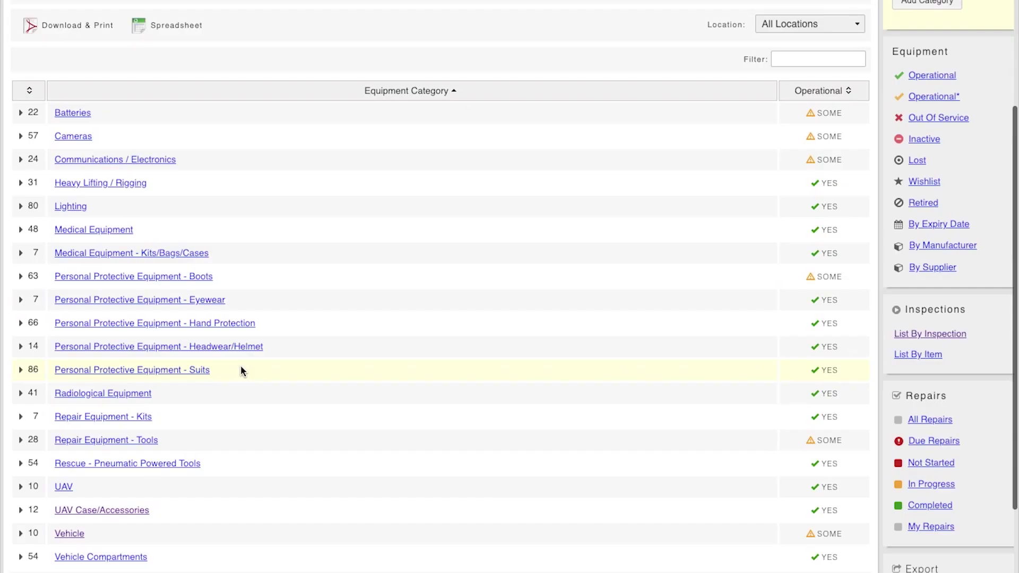
# Open #LP Battery Case 1 under UAV Case/Accessories and scroll to its Contents
pyautogui.scroll(-2, 240, 365)
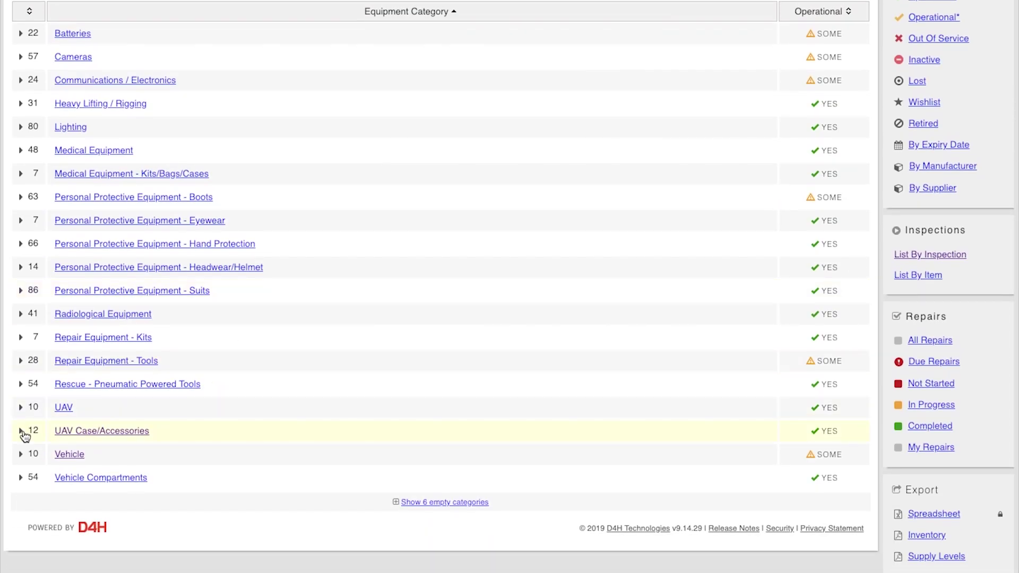
pyautogui.click(21, 430)
pyautogui.scroll(-3, 157, 463)
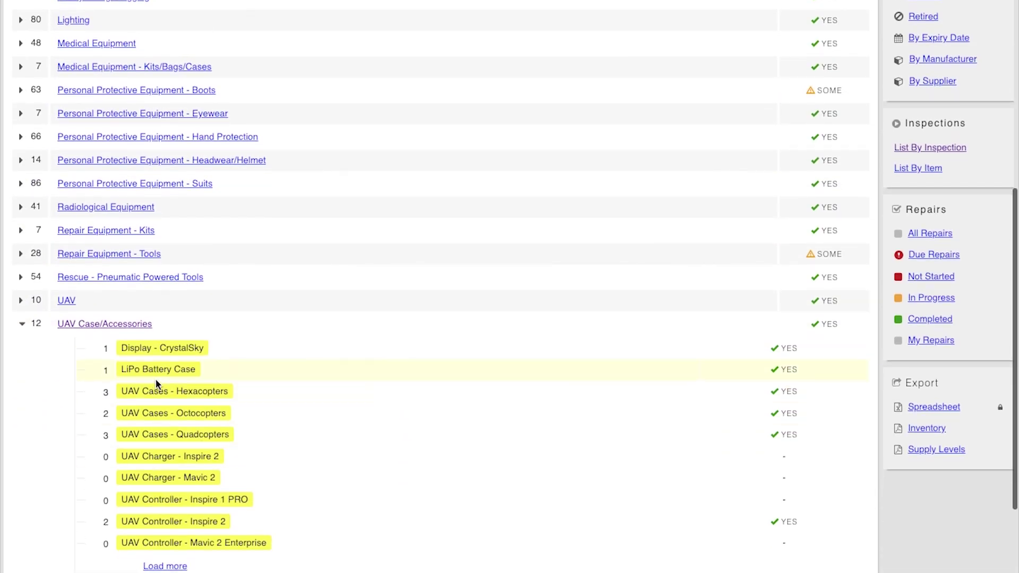
pyautogui.click(161, 374)
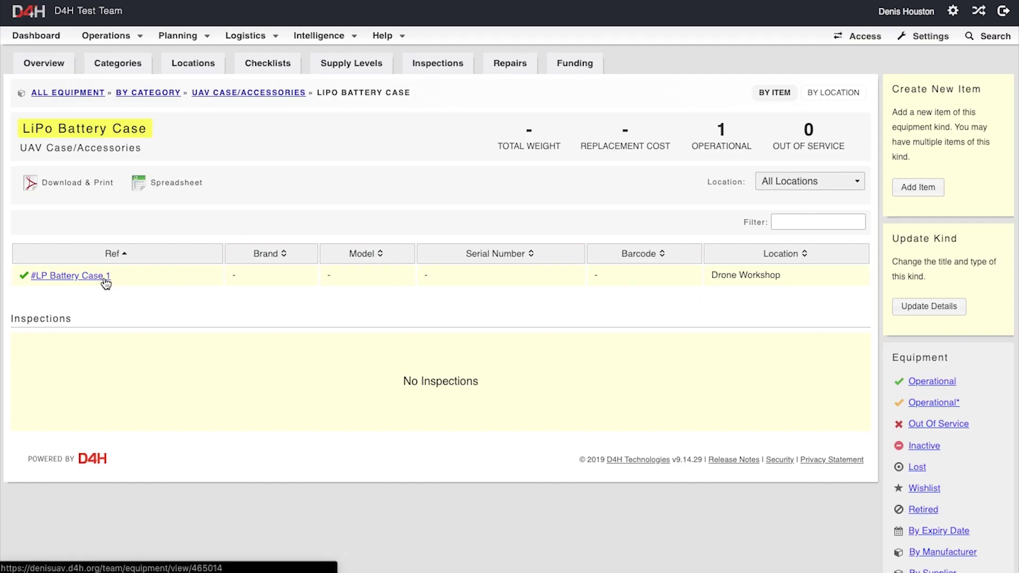
pyautogui.click(106, 282)
pyautogui.scroll(-12, 137, 351)
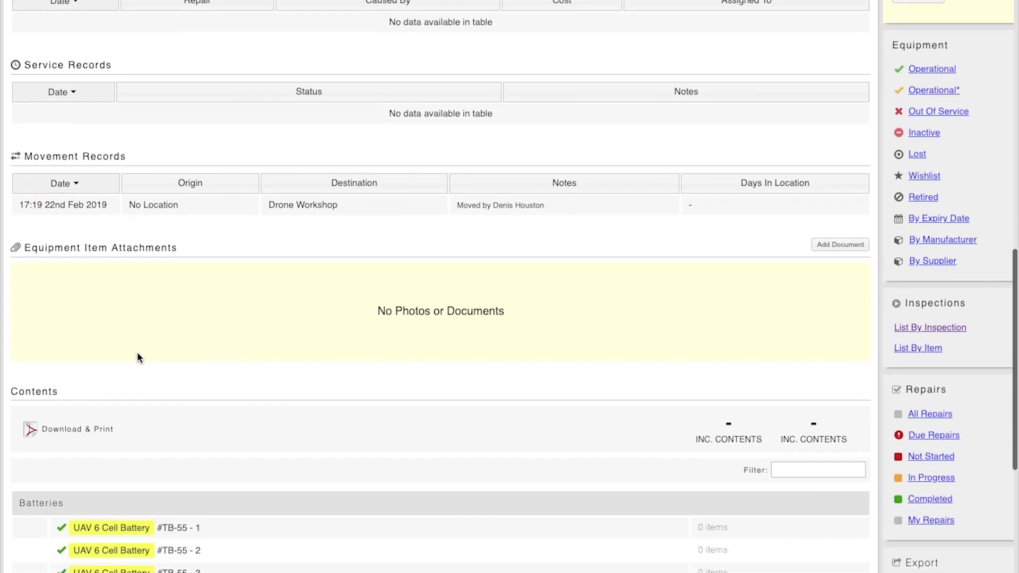
pyautogui.scroll(-3, 137, 351)
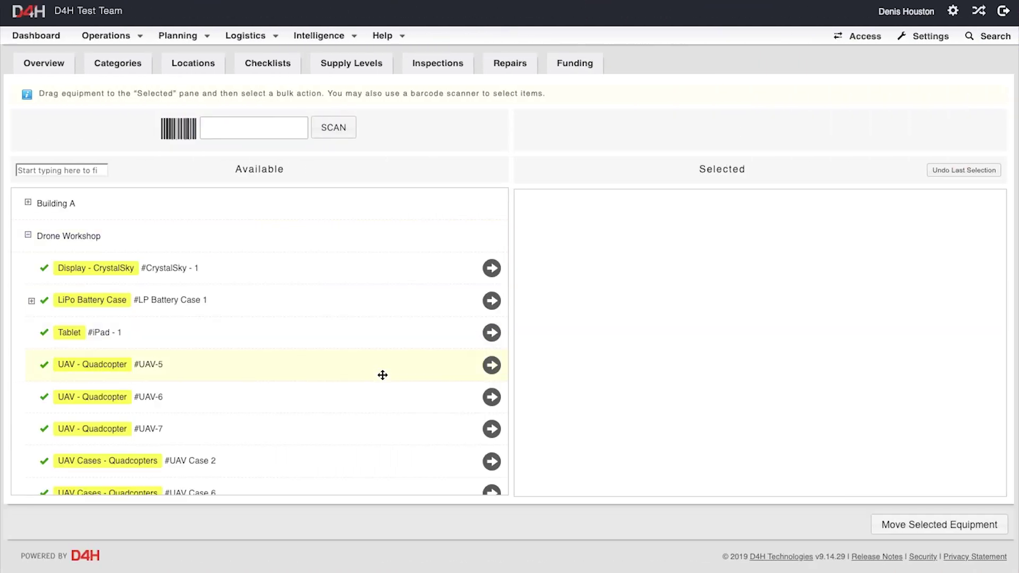
# Select UAV-5, the iPad, CrystalSky display and both Inspire 2 controllers for moving
pyautogui.scroll(-1, 364, 309)
pyautogui.click(352, 243)
pyautogui.moveTo(374, 309); pyautogui.dragTo(538, 321)
pyautogui.scroll(-1, 420, 384)
pyautogui.moveTo(357, 276); pyautogui.dragTo(601, 313)
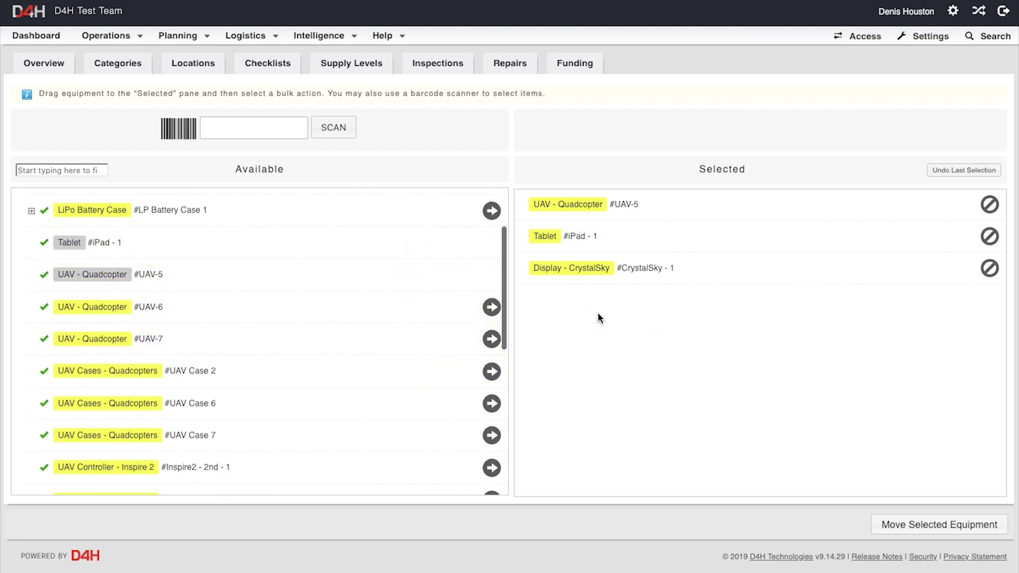
pyautogui.scroll(-4, 483, 380)
pyautogui.moveTo(402, 348); pyautogui.dragTo(629, 377)
# Move the selected drone gear into UAV Case 2 at Drone Workshop
pyautogui.click(941, 525)
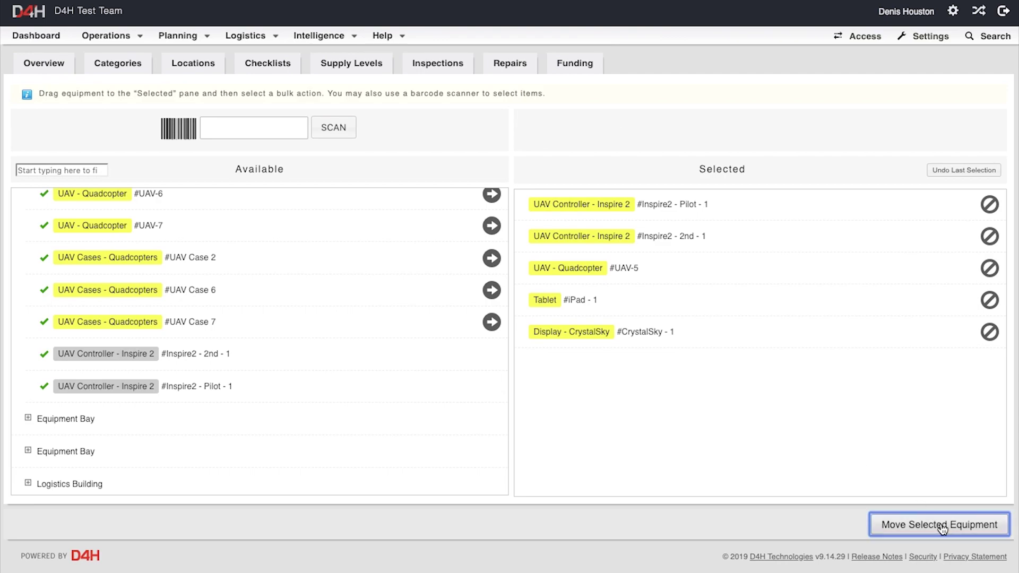
pyautogui.click(666, 165)
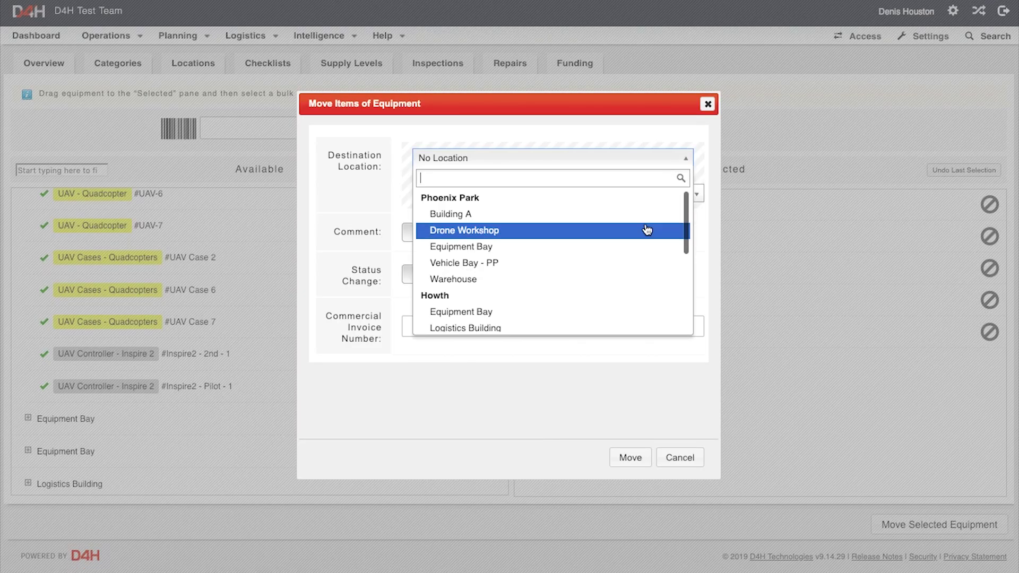
pyautogui.click(648, 230)
pyautogui.click(609, 196)
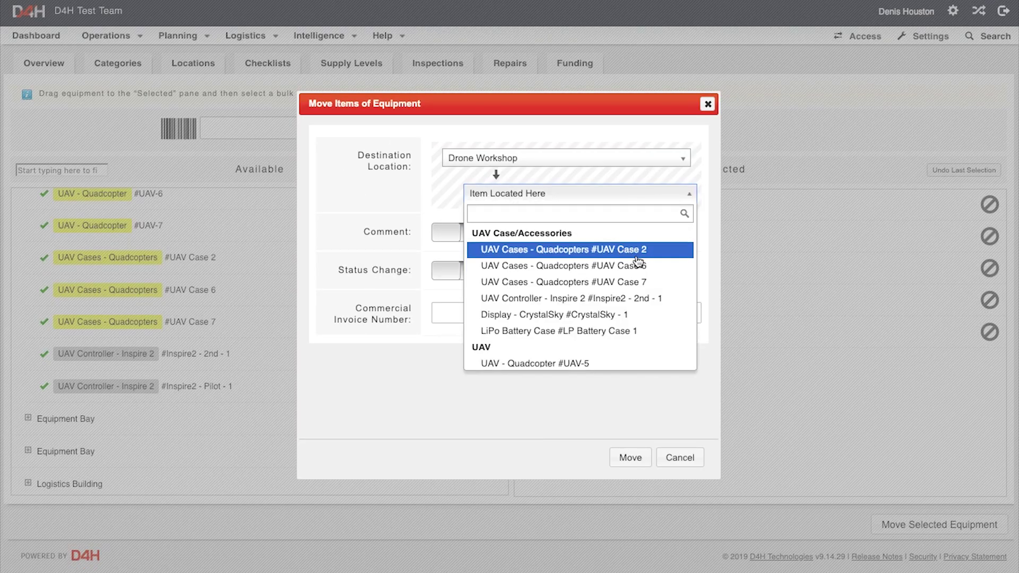
pyautogui.click(655, 255)
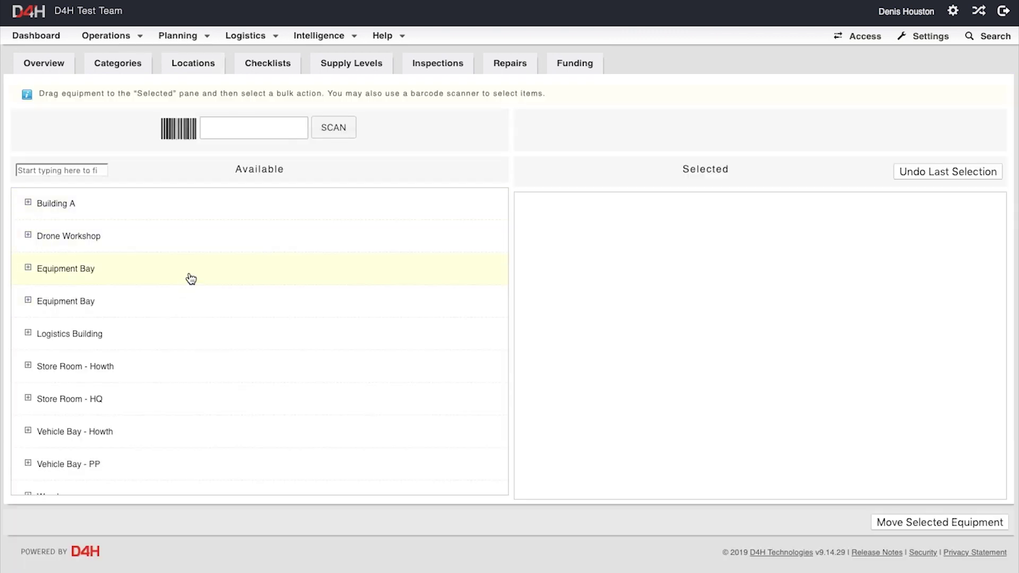
# Move UAV Case 2 from Drone Workshop into DISCO-3's REAR-LOW compartment at Vehicle Bay - PP
pyautogui.click(202, 248)
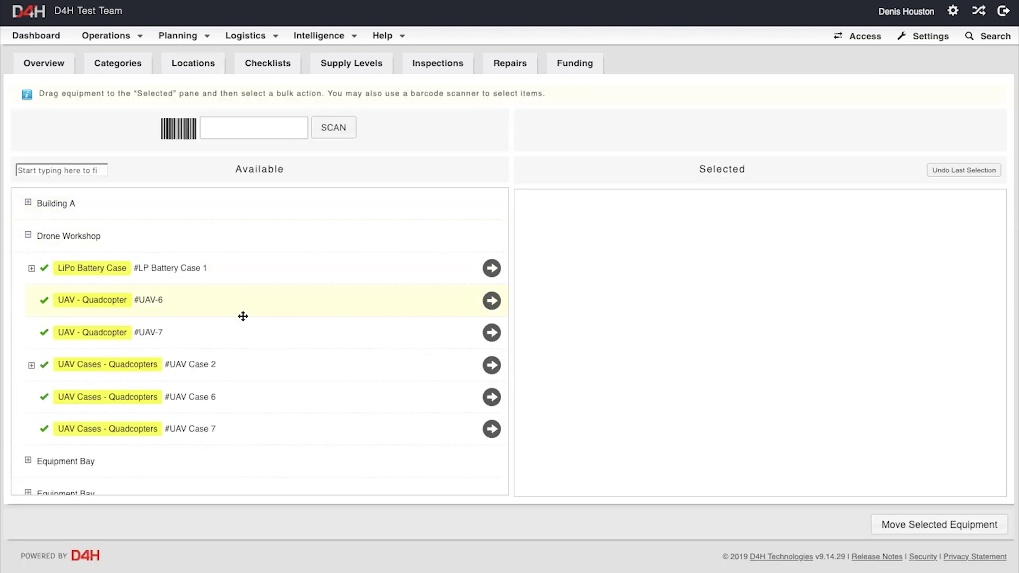
pyautogui.moveTo(271, 370); pyautogui.dragTo(541, 386)
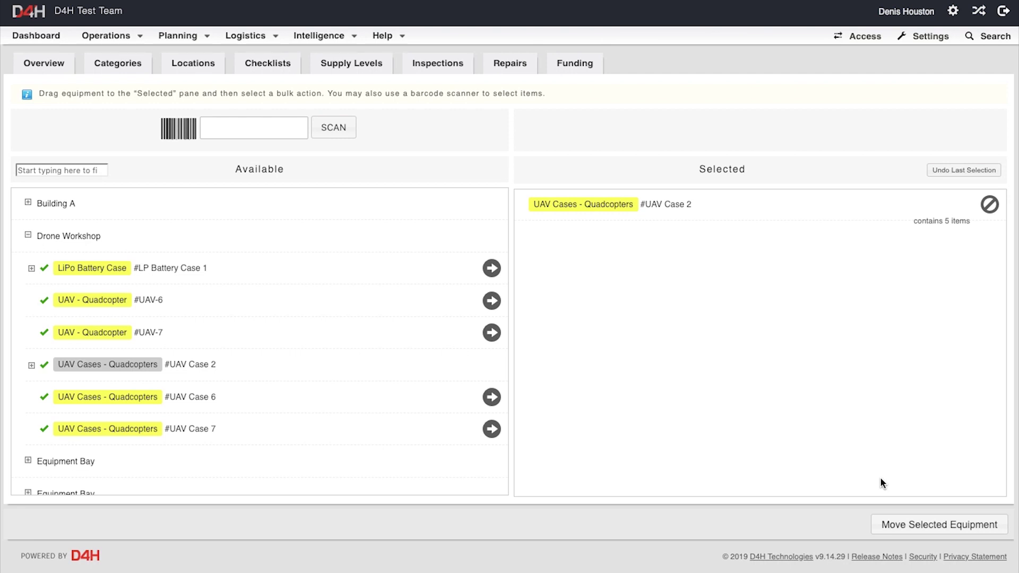
pyautogui.click(930, 520)
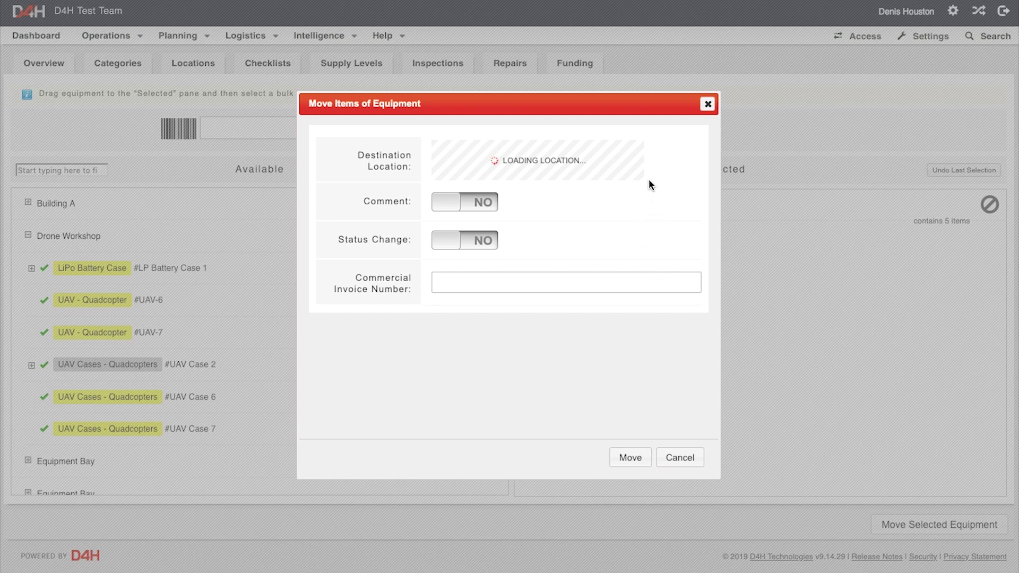
pyautogui.click(614, 159)
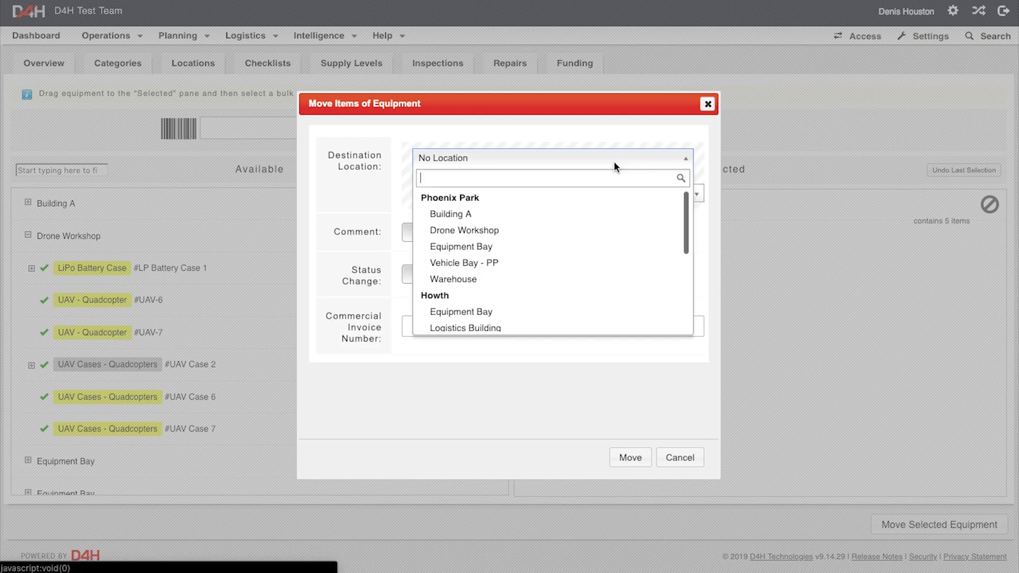
pyautogui.click(596, 262)
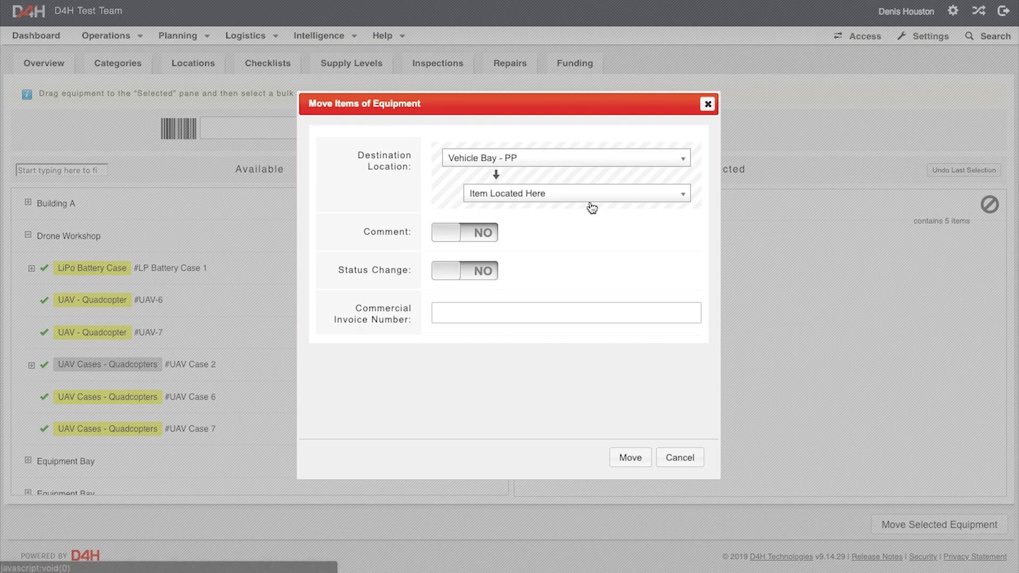
pyautogui.click(594, 196)
pyautogui.click(595, 249)
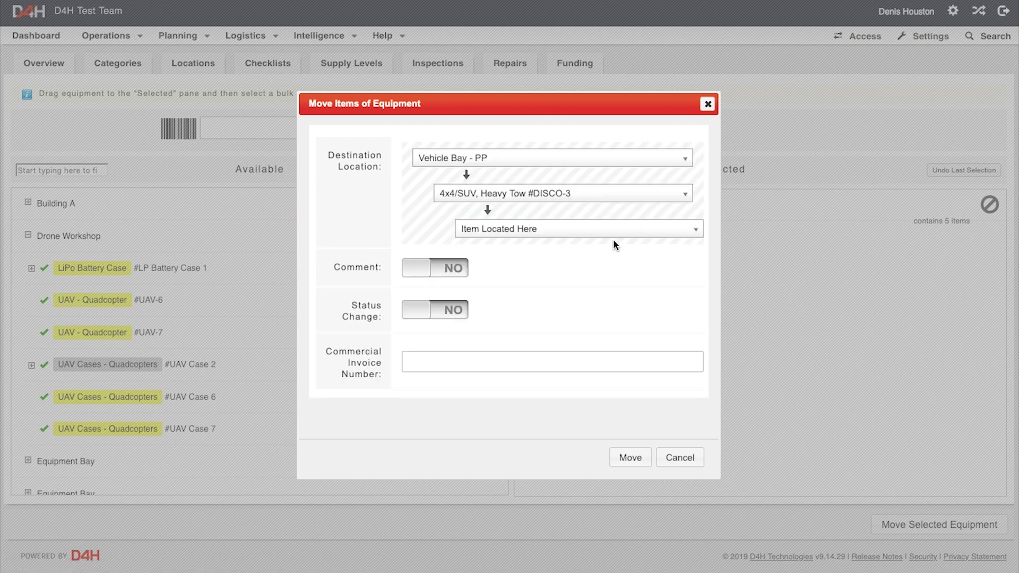
pyautogui.click(618, 232)
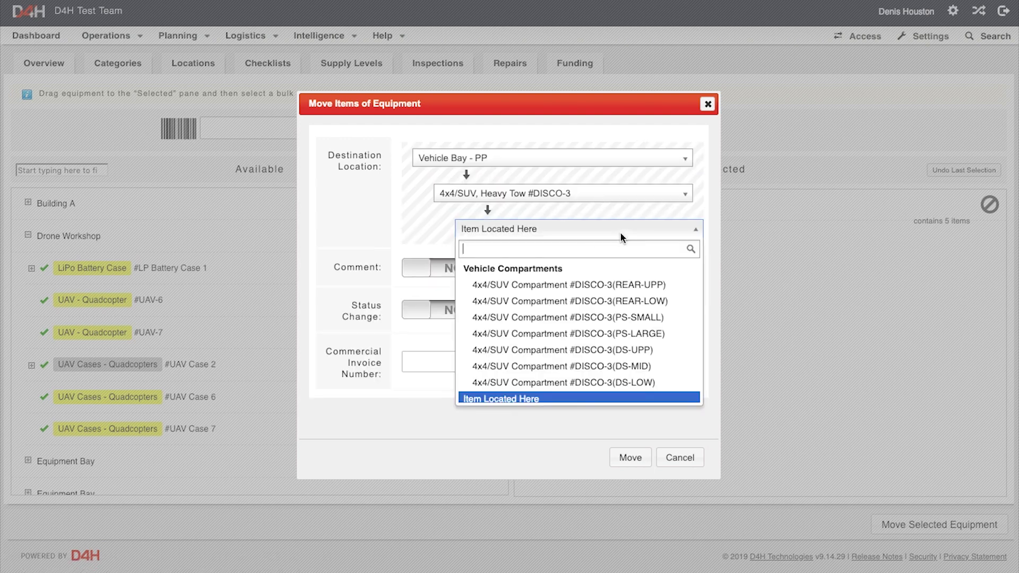
pyautogui.click(660, 302)
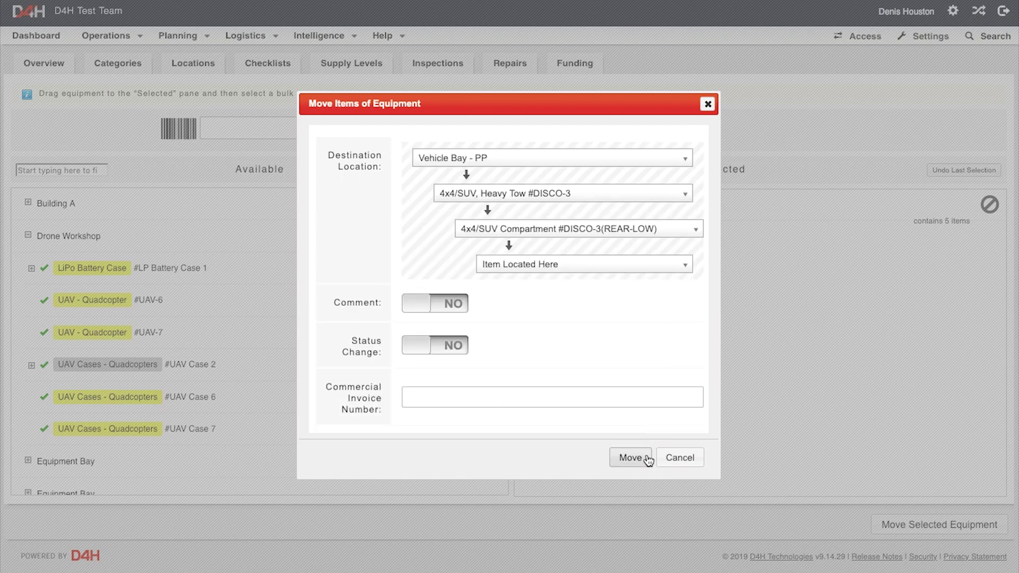
pyautogui.click(630, 457)
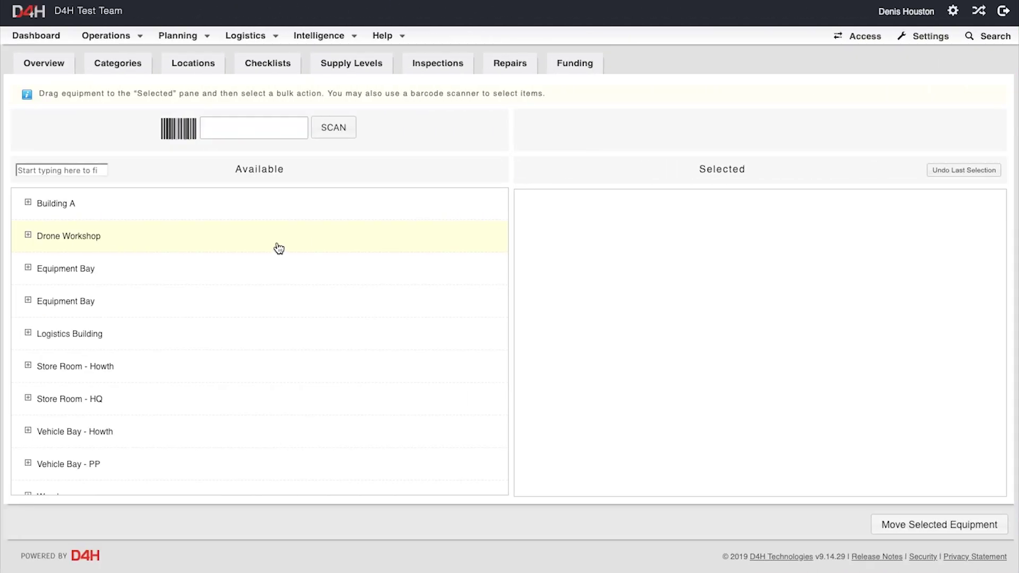
# Move LP Battery Case 1 from Drone Workshop into DISCO-3's REAR-UPP compartment at Vehicle Bay - PP
pyautogui.click(279, 249)
pyautogui.moveTo(287, 261); pyautogui.dragTo(619, 331)
pyautogui.click(911, 524)
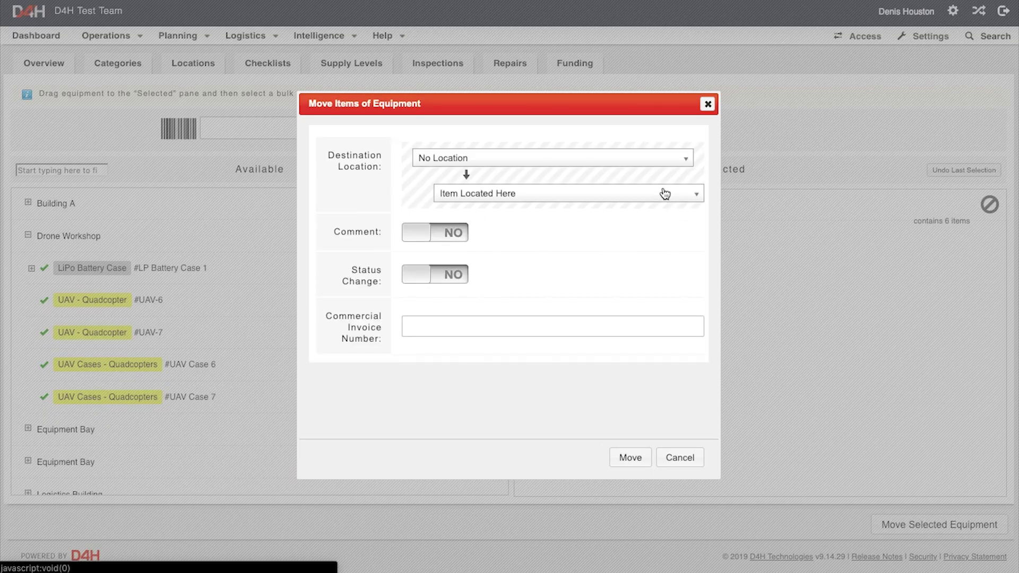
pyautogui.click(643, 158)
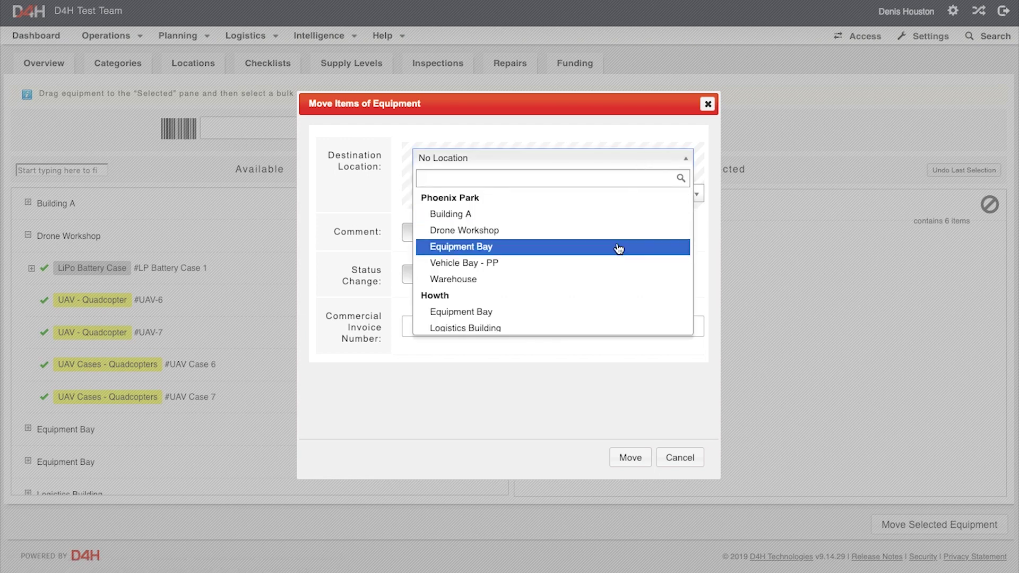
pyautogui.click(616, 263)
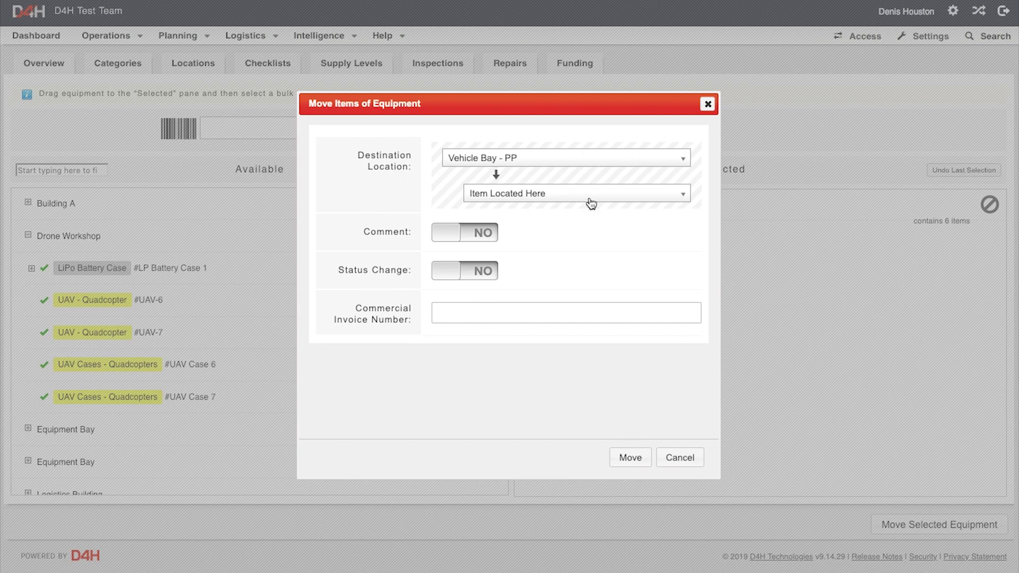
pyautogui.click(590, 192)
pyautogui.click(598, 248)
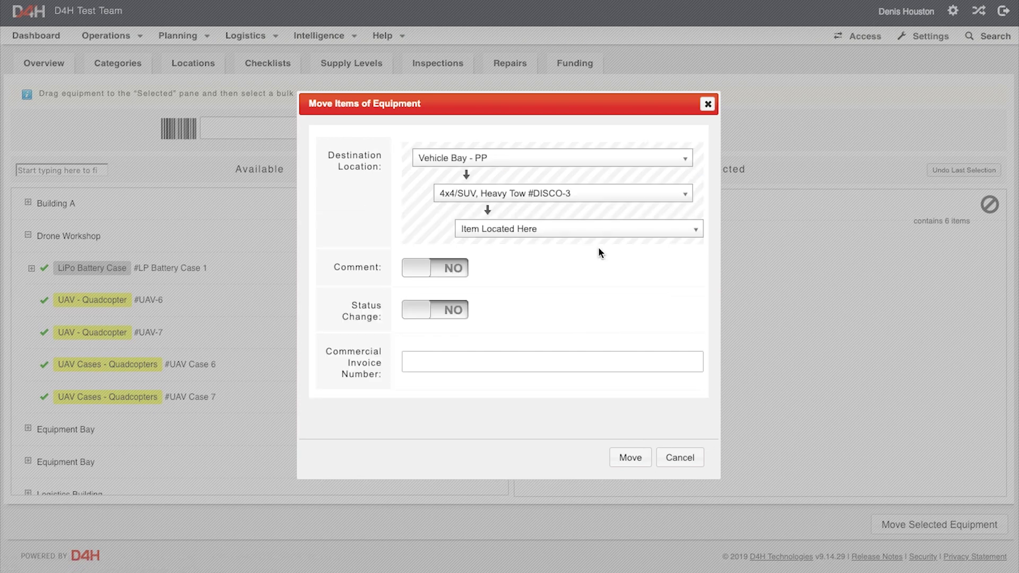
pyautogui.click(596, 234)
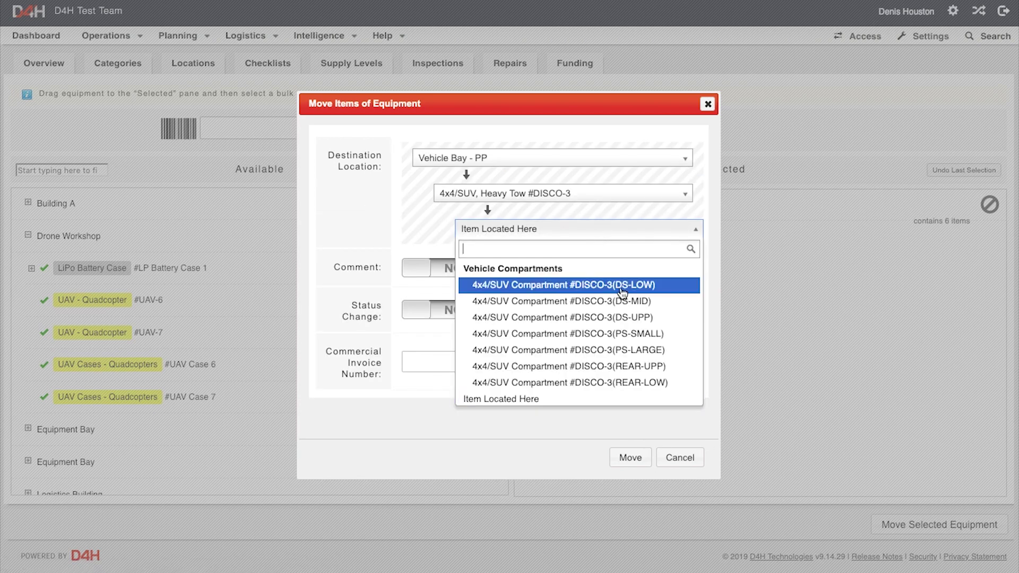
pyautogui.click(641, 366)
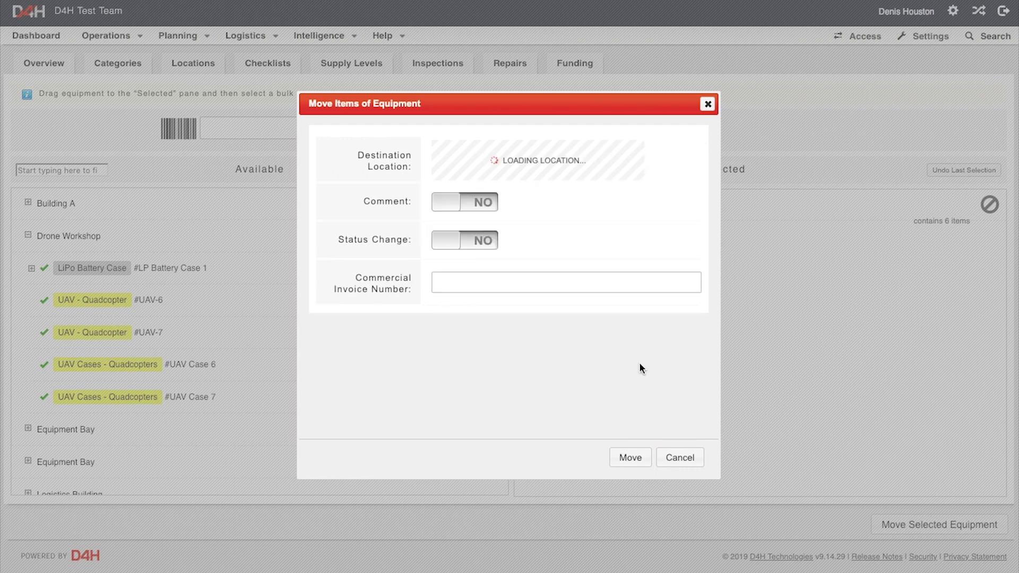
pyautogui.click(630, 459)
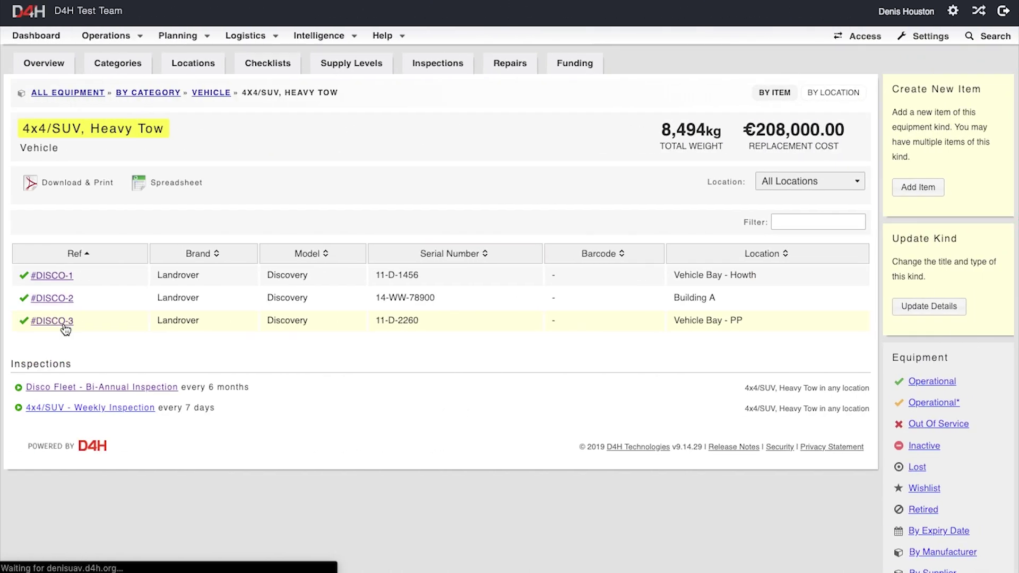
# Scroll the #DISCO-3 record down to its Contents to review the rear compartments
pyautogui.scroll(-10, 153, 472)
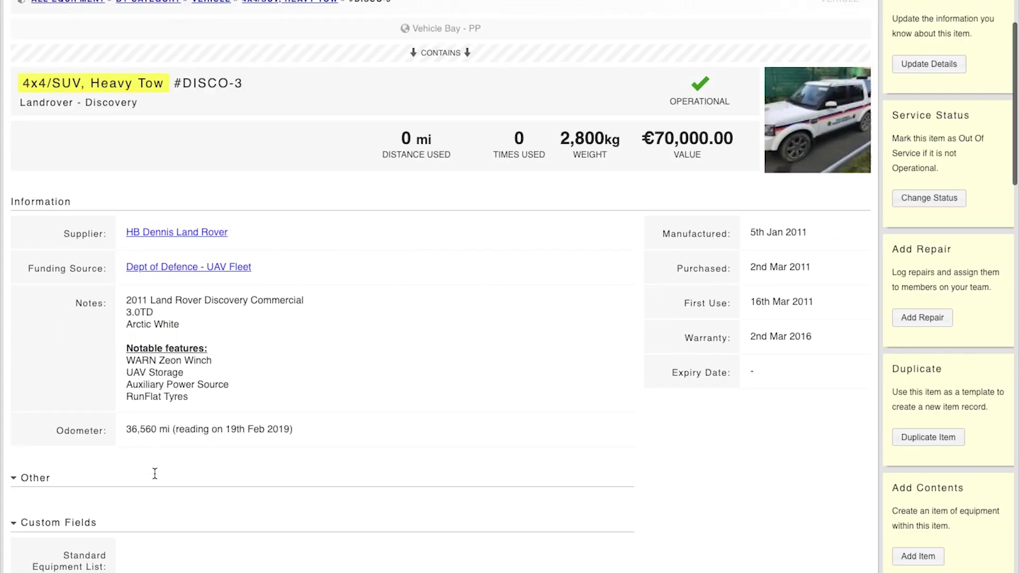
pyautogui.scroll(-20, 154, 475)
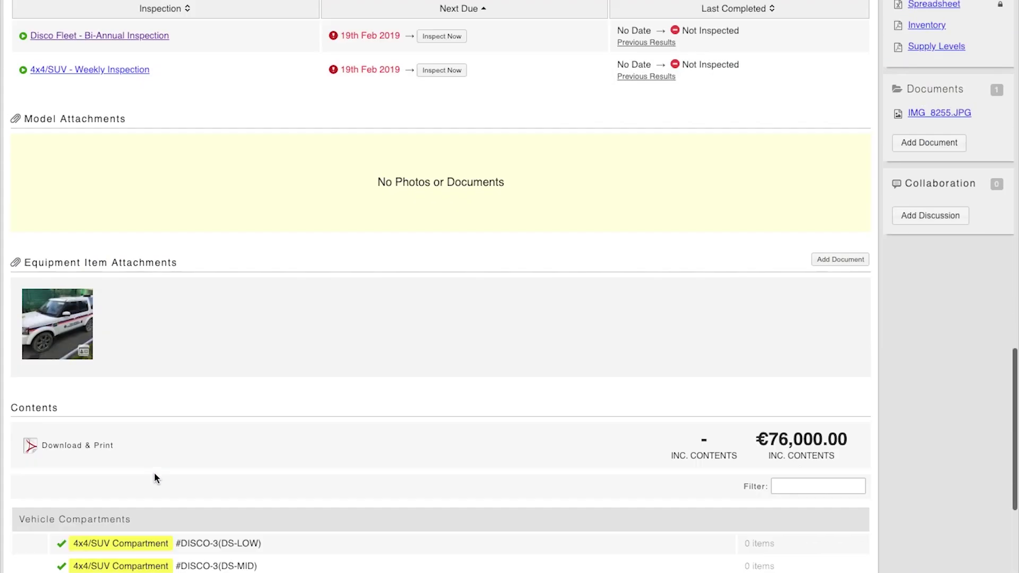